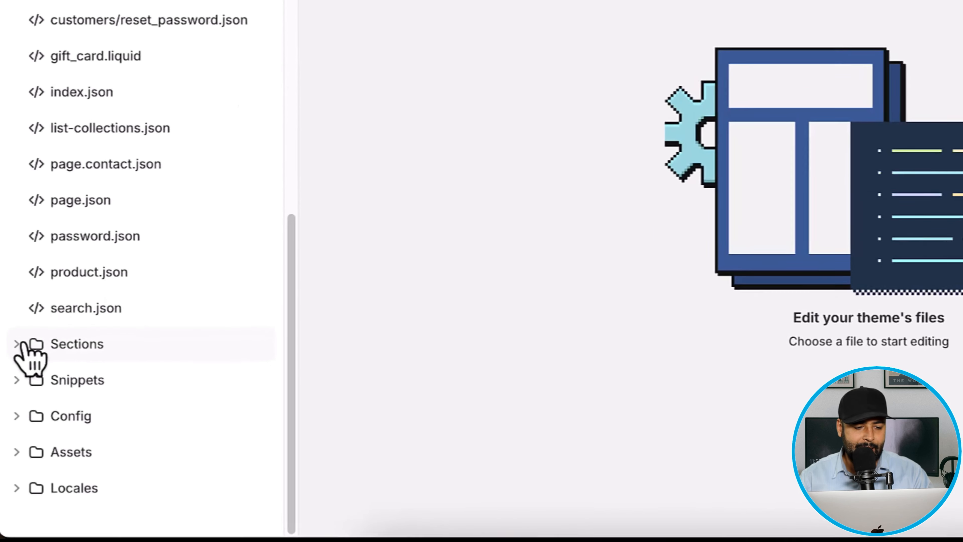
- Add a Liquid section file named before-after-slider.liquid under the Dawn theme's Sections folder
{"action": "left_click", "coordinate": [13, 411]}
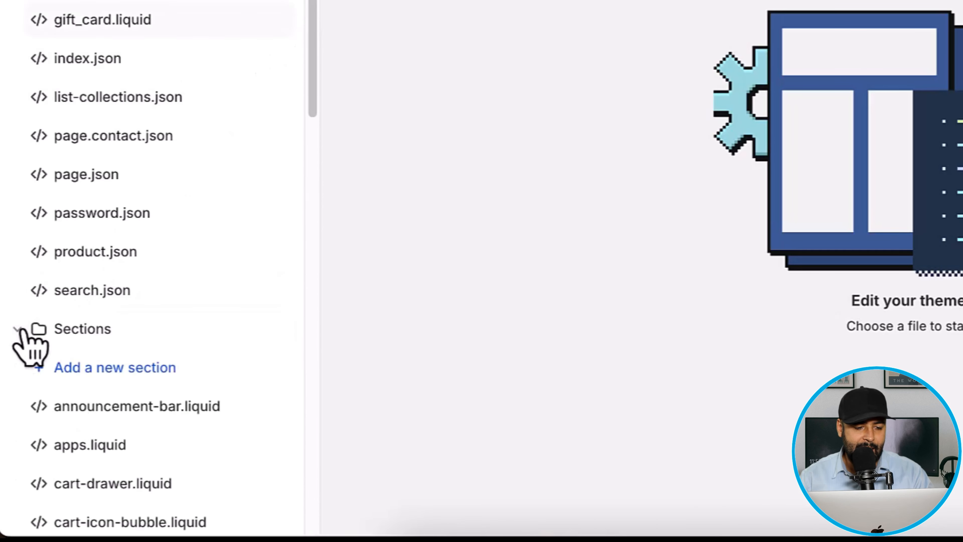
{"action": "scroll", "coordinate": [22, 334], "scroll_direction": "down", "scroll_amount": 3}
{"action": "left_click", "coordinate": [141, 244]}
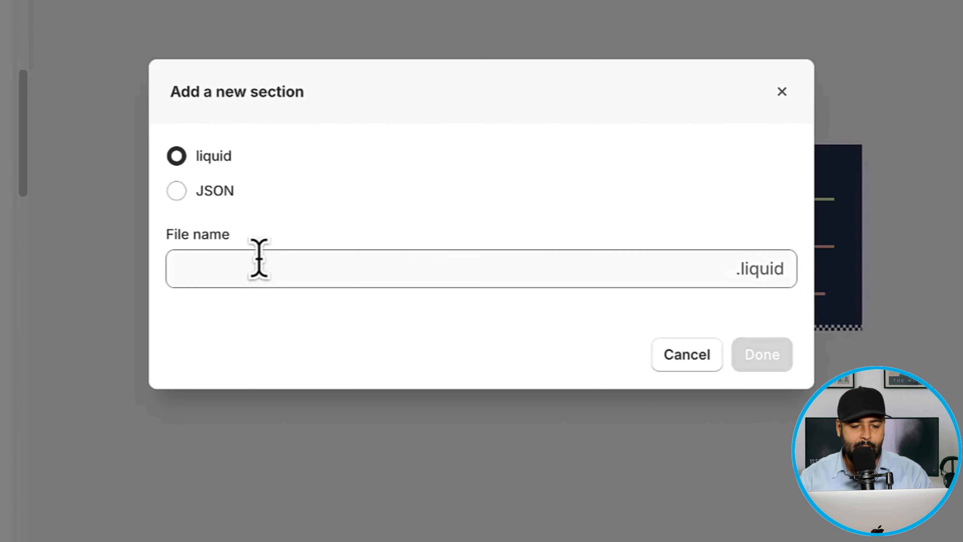
{"action": "left_click", "coordinate": [259, 259]}
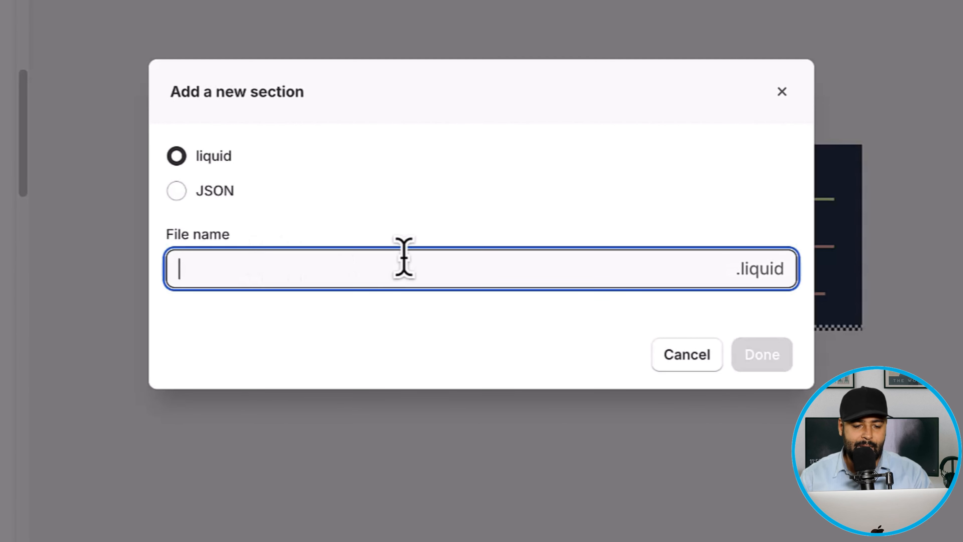
{"action": "type", "text": "before-after-slider"}
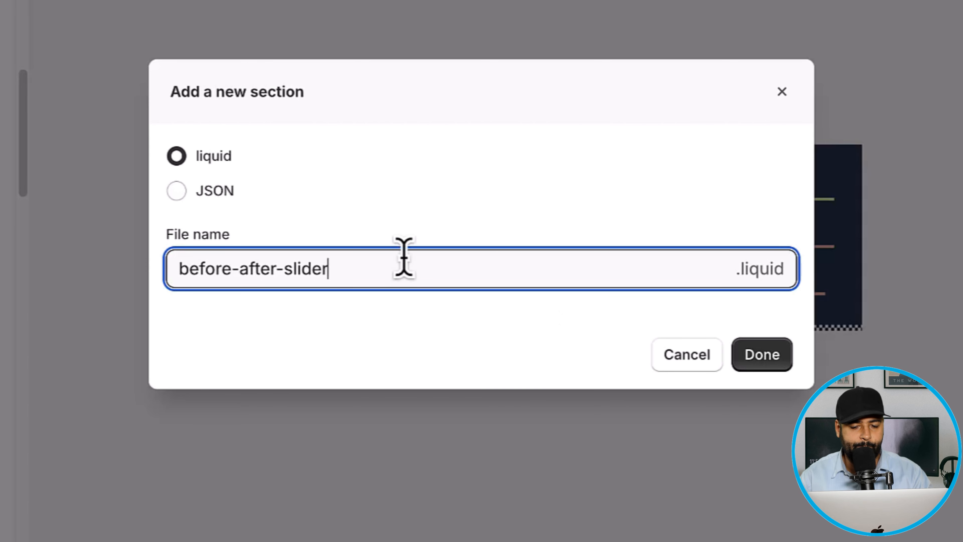
{"action": "left_click", "coordinate": [777, 365]}
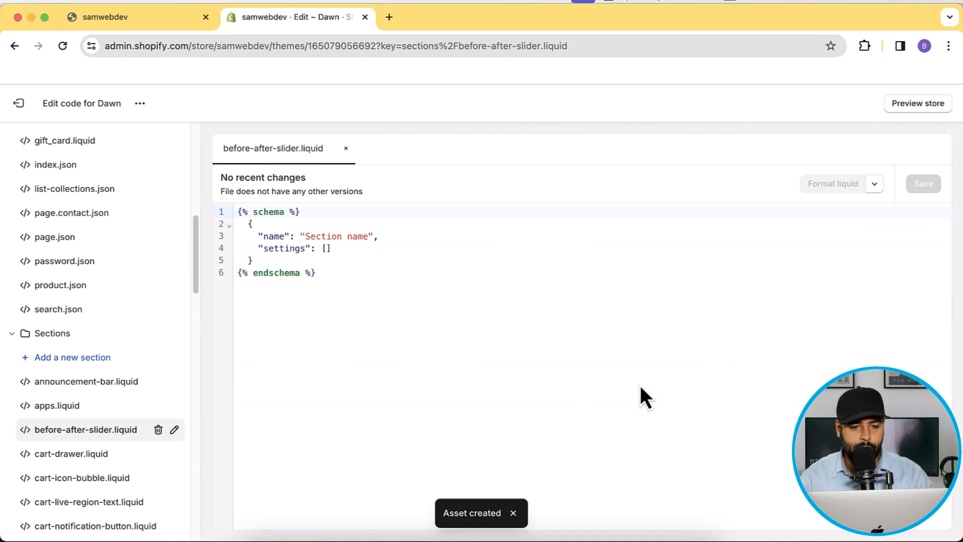
- Swap the default schema for the 314-line slider code copied from the blog post, then save
{"action": "left_click_drag", "start_coordinate": [371, 276], "coordinate": [237, 215]}
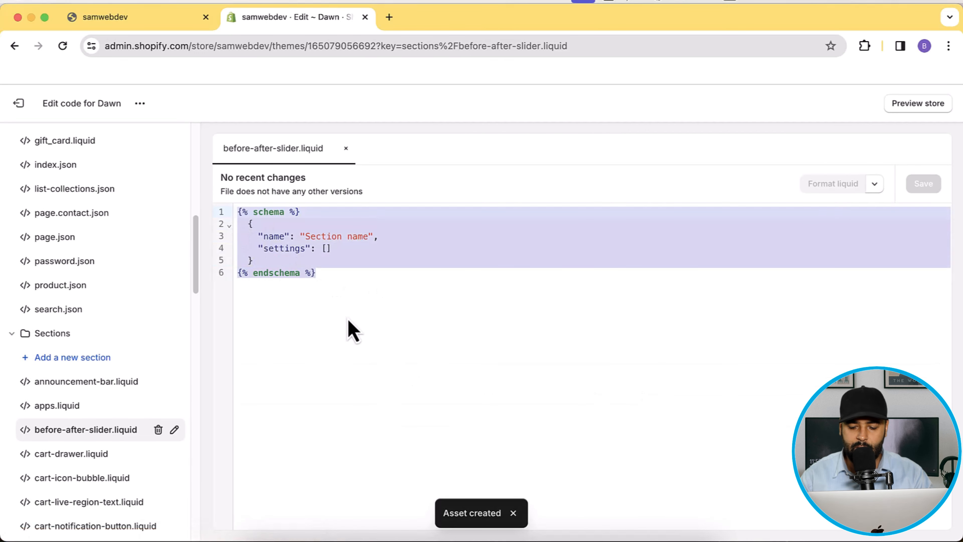
{"action": "key", "text": "BackSpace"}
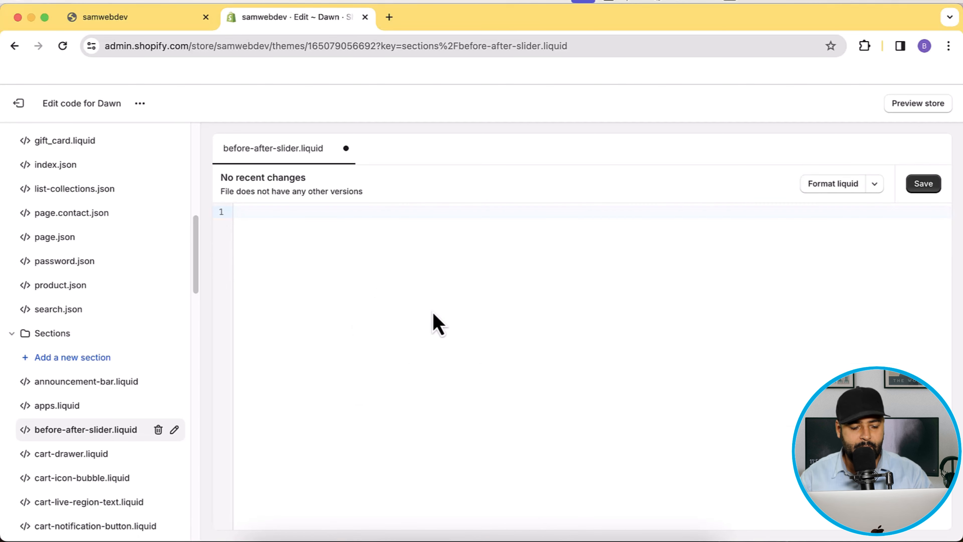
{"action": "key", "text": "super+grave"}
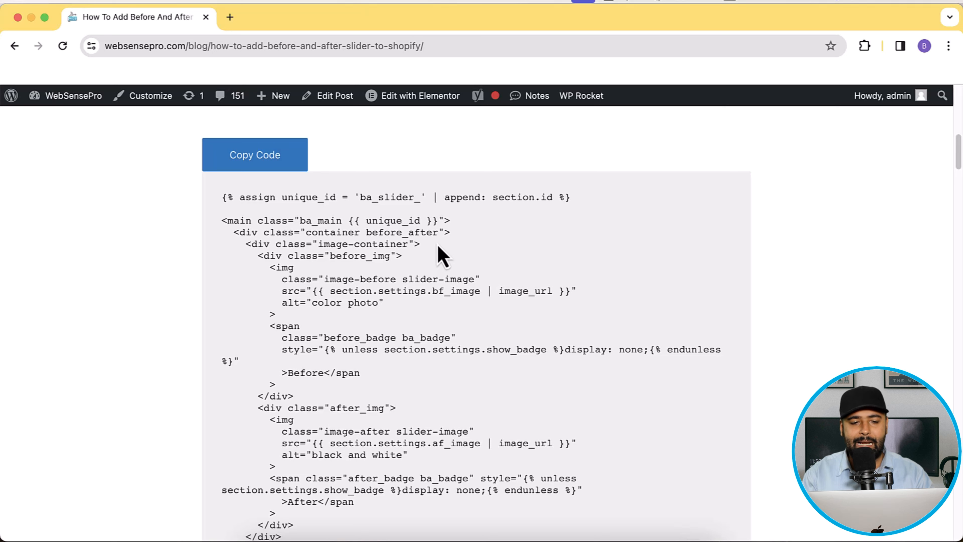
{"action": "left_click", "coordinate": [281, 169]}
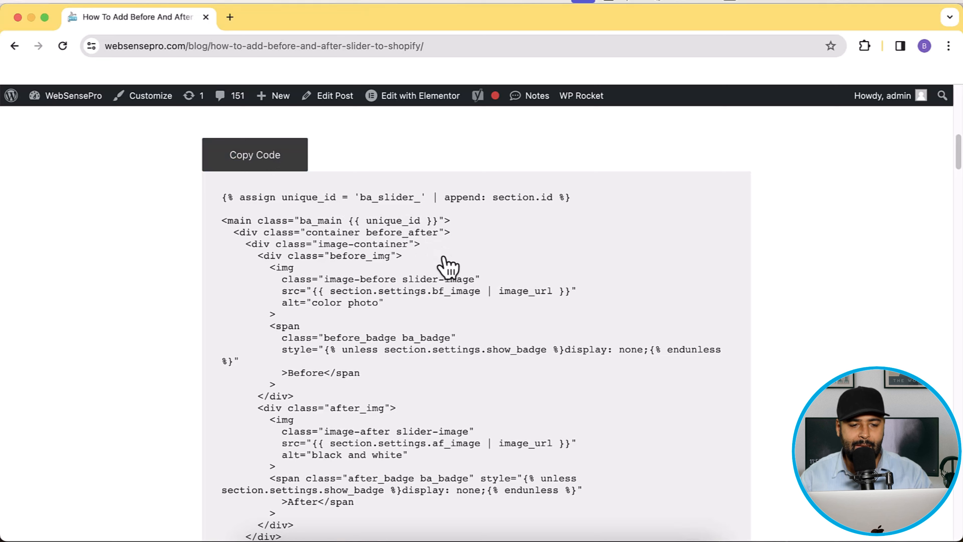
{"action": "key", "text": "super+grave"}
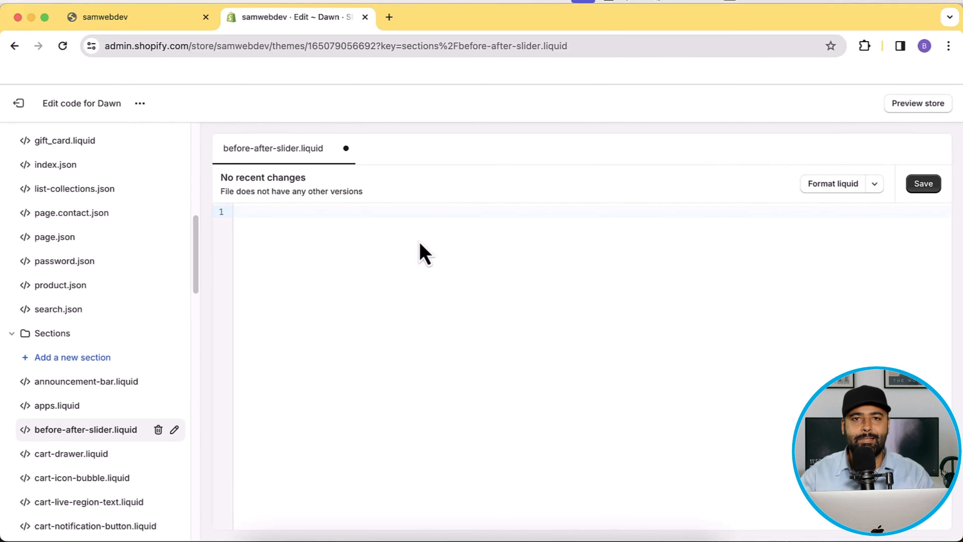
{"action": "left_click", "coordinate": [320, 245]}
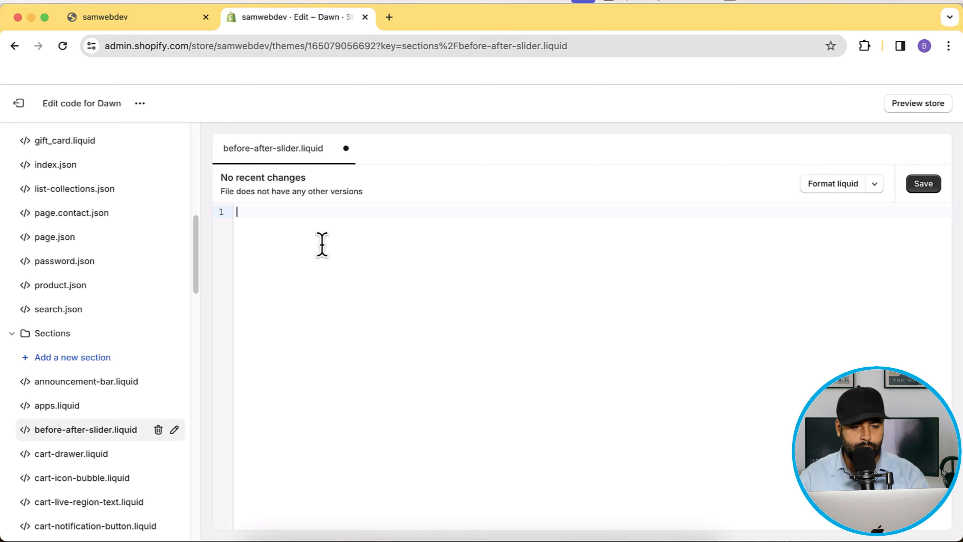
{"action": "key", "text": "super+v"}
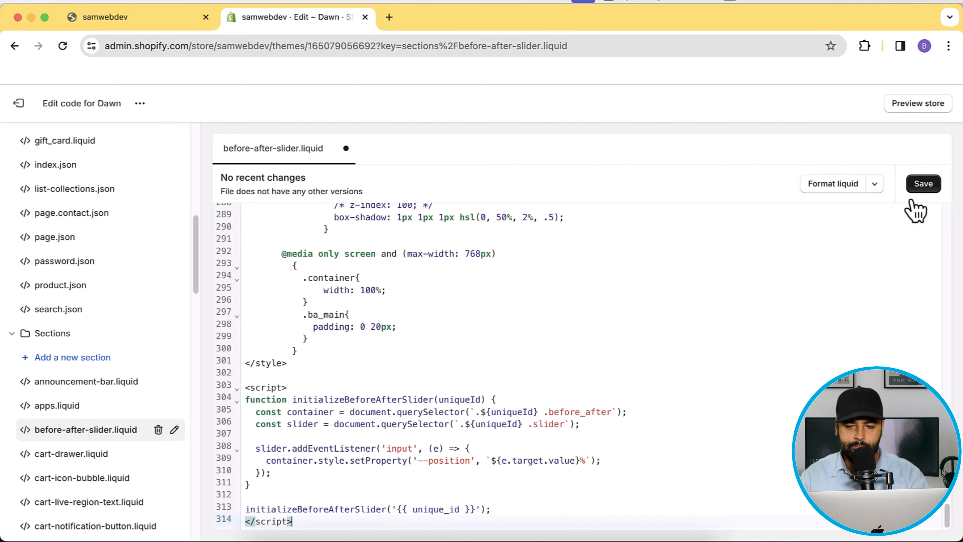
{"action": "left_click", "coordinate": [921, 187]}
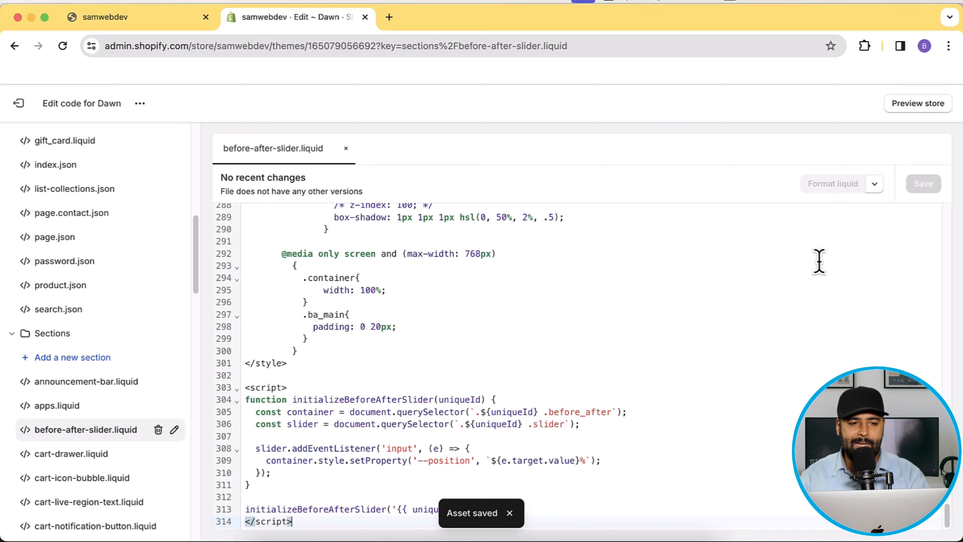
- In the Dawn customizer, add a Before / After Slider section to the home page and open its settings
{"action": "left_click", "coordinate": [140, 104]}
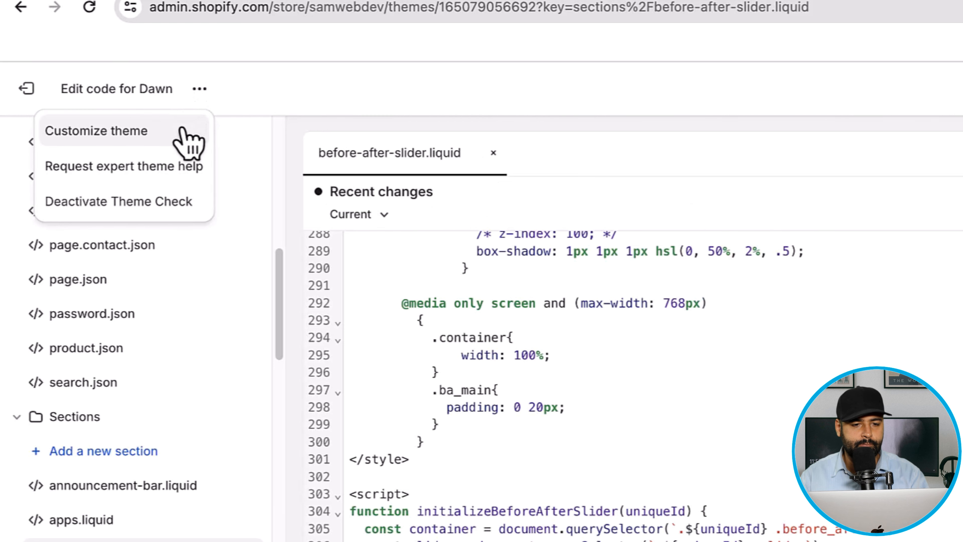
{"action": "left_click", "coordinate": [95, 131]}
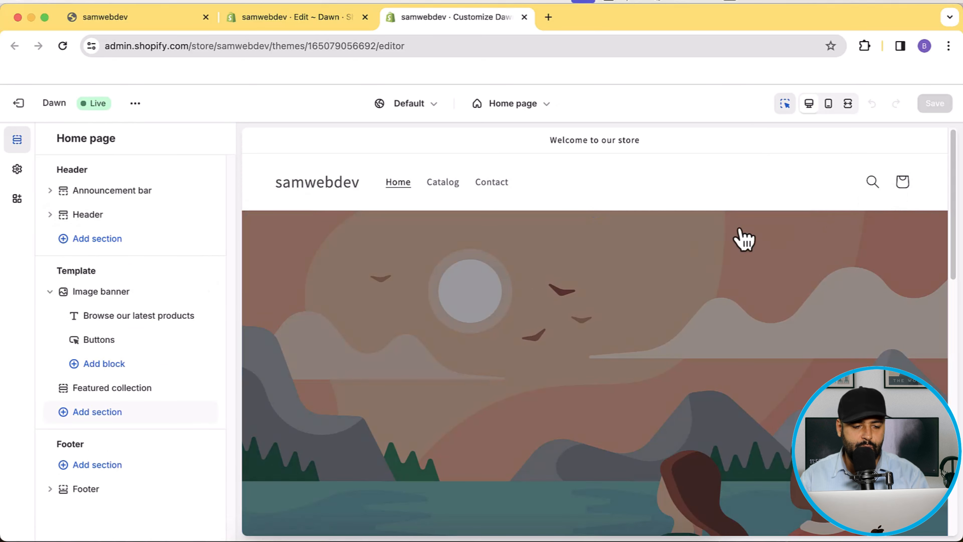
{"action": "left_click", "coordinate": [107, 415]}
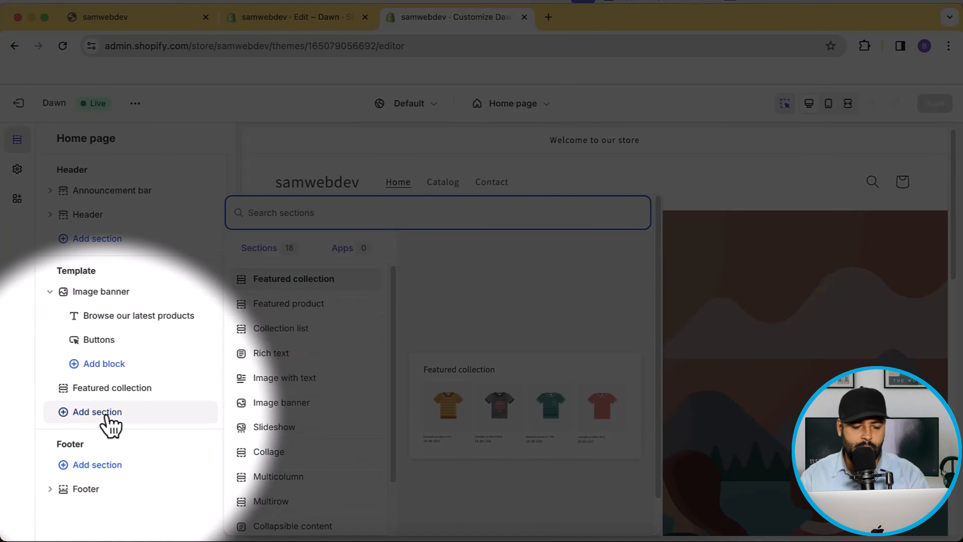
{"action": "type", "text": "before"}
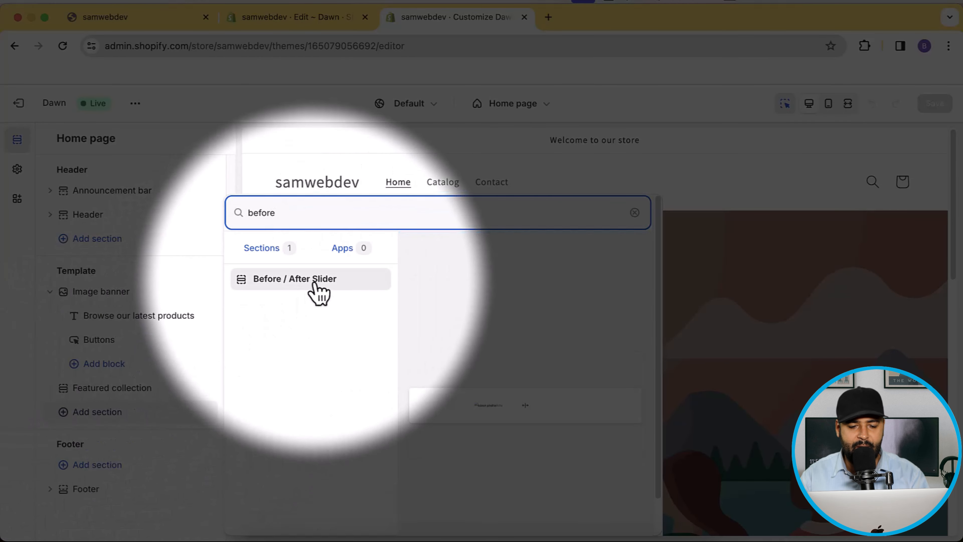
{"action": "left_click", "coordinate": [315, 284]}
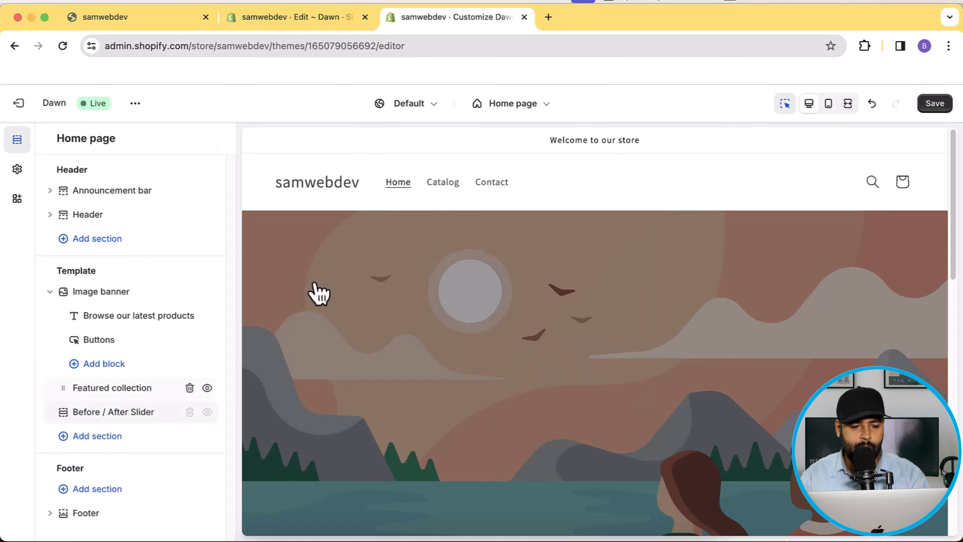
{"action": "left_click", "coordinate": [90, 414]}
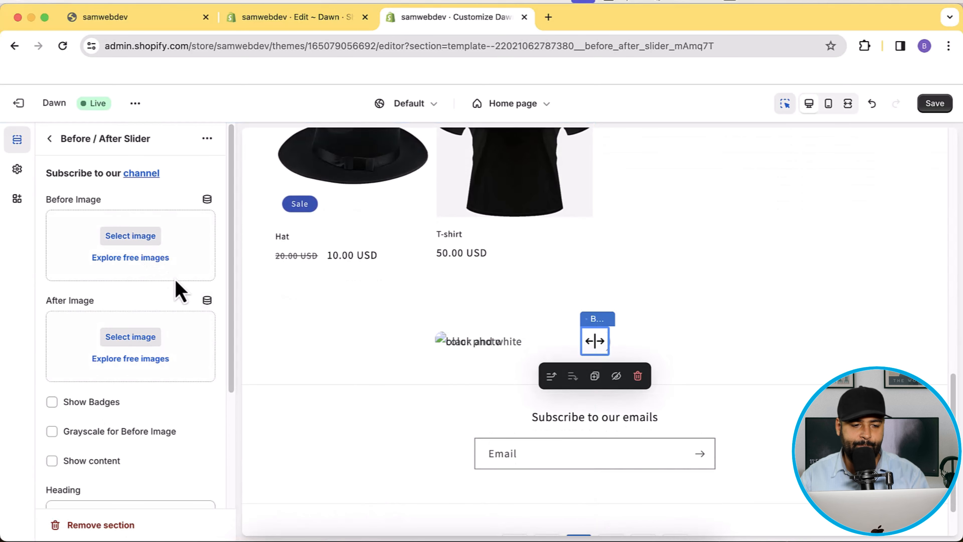
- Set car_0101_Before as the slider's before image
{"action": "scroll", "coordinate": [815, 199], "scroll_direction": "down", "scroll_amount": 2}
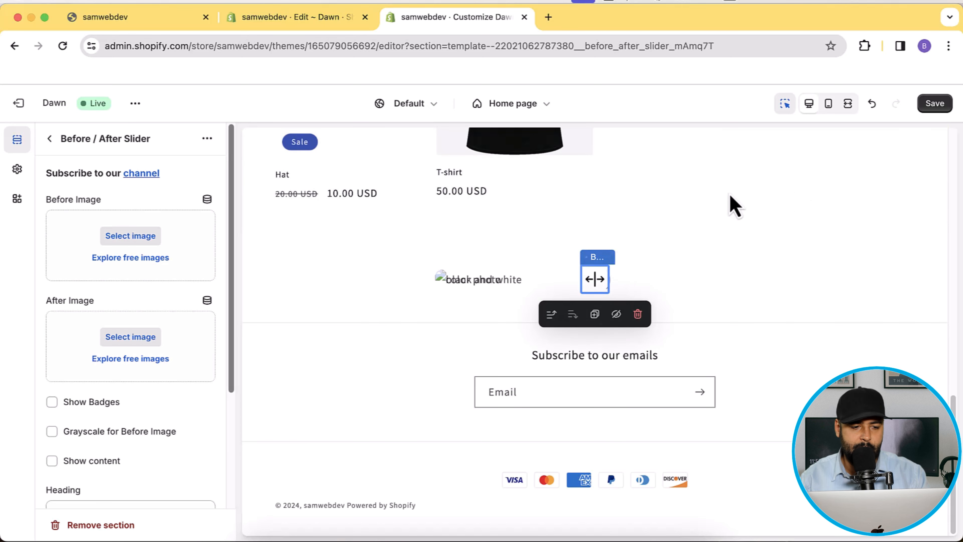
{"action": "left_click", "coordinate": [152, 237]}
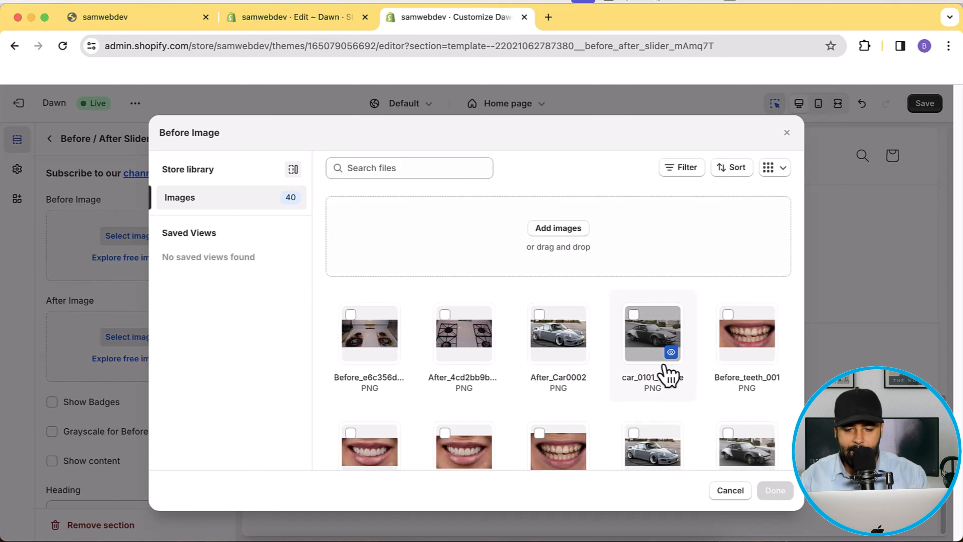
{"action": "left_click", "coordinate": [635, 317]}
{"action": "left_click", "coordinate": [775, 491]}
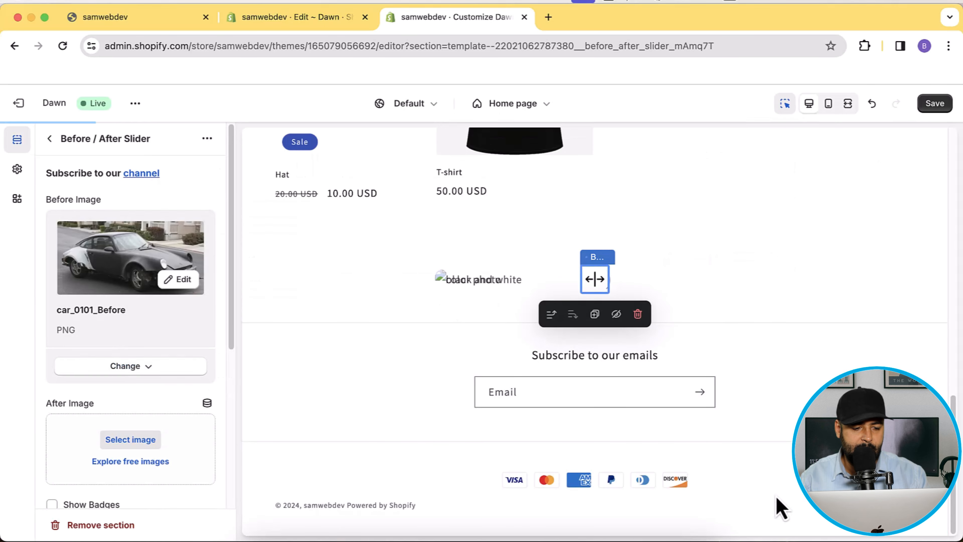
- Set After_Car0002 as the after image and save the theme changes
{"action": "left_click", "coordinate": [130, 321]}
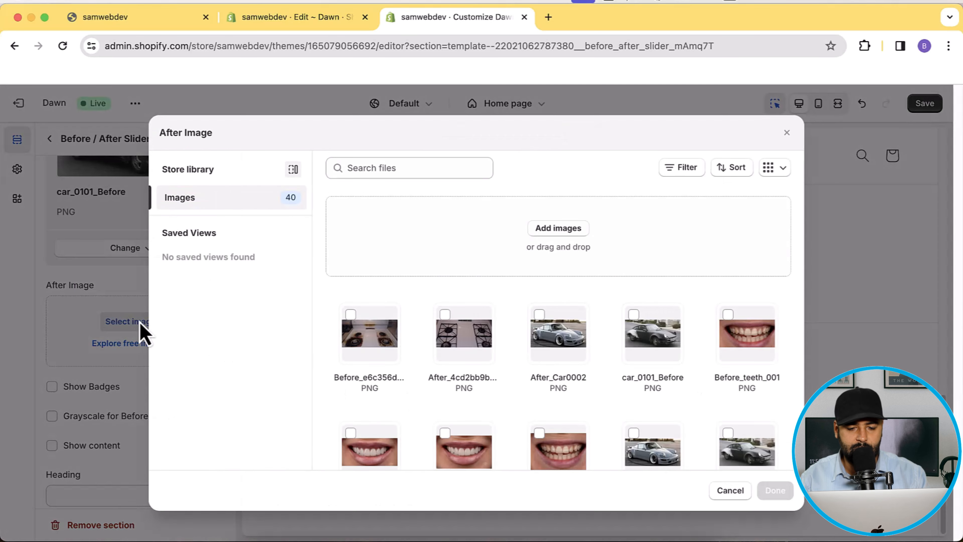
{"action": "left_click", "coordinate": [539, 315]}
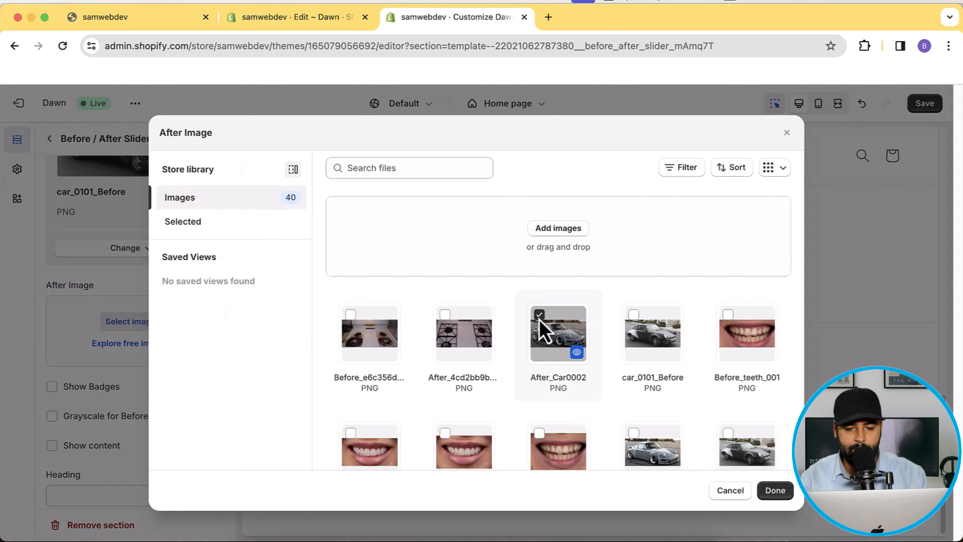
{"action": "left_click", "coordinate": [781, 493]}
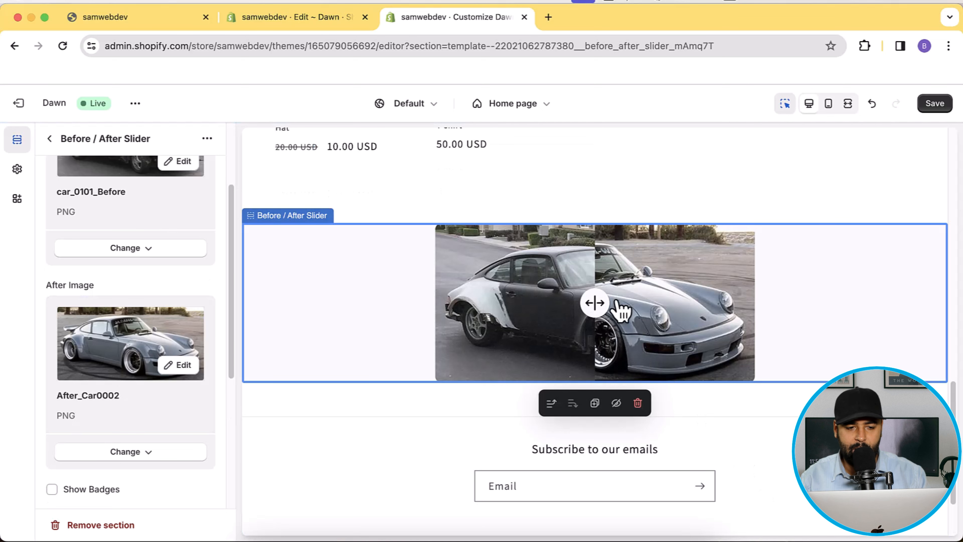
{"action": "left_click", "coordinate": [935, 104]}
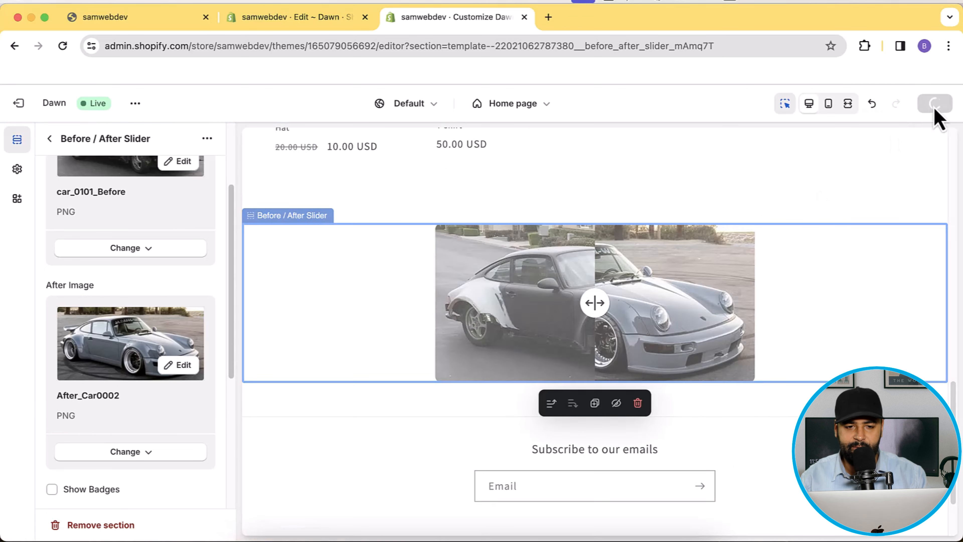
- Test the comparison divider and enable the Before/After badges on the slider
{"action": "left_click_drag", "start_coordinate": [601, 306], "coordinate": [608, 336]}
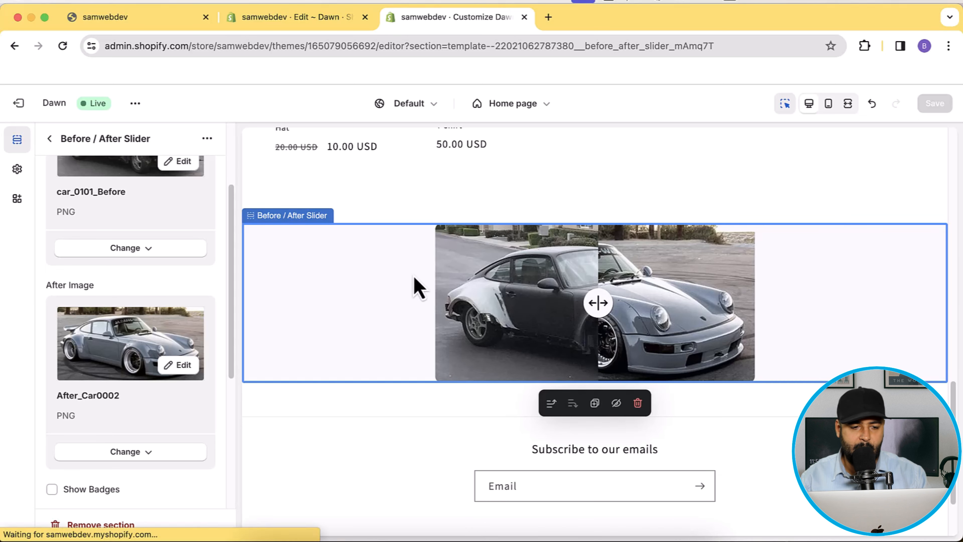
{"action": "scroll", "coordinate": [204, 229], "scroll_direction": "down", "scroll_amount": 5}
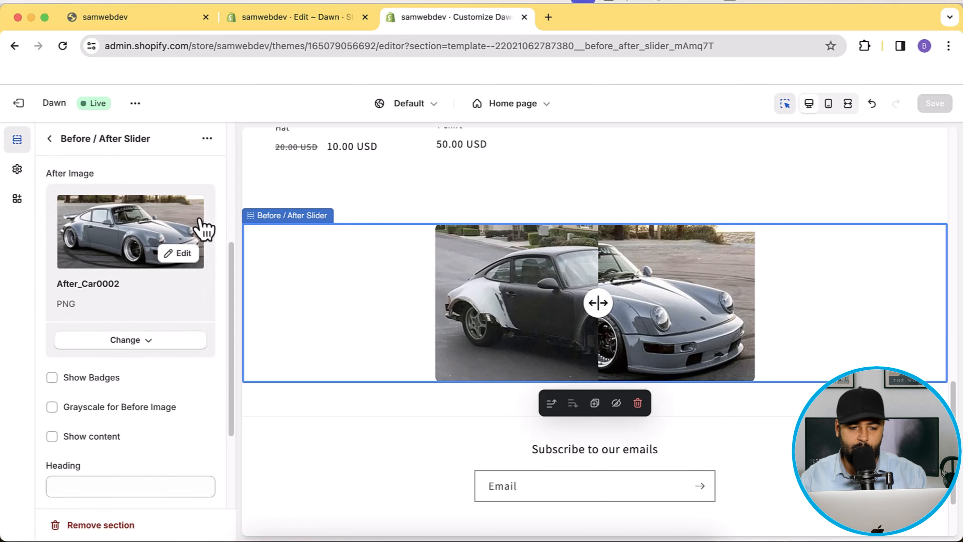
{"action": "left_click", "coordinate": [71, 298]}
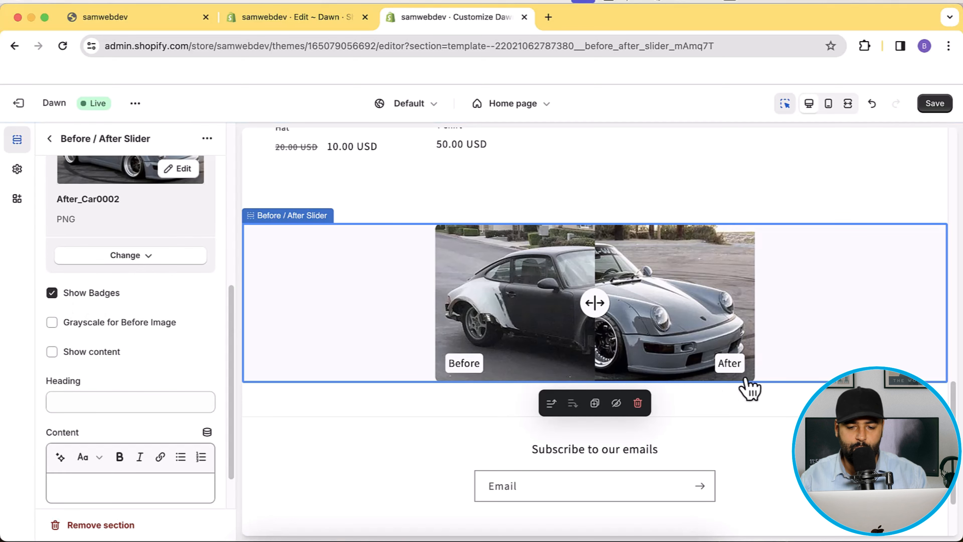
- Enter heading 'Before After Transformation' and content 'Before After Transformation Of My Car', then toggle Show content
{"action": "scroll", "coordinate": [128, 307], "scroll_direction": "down", "scroll_amount": 1}
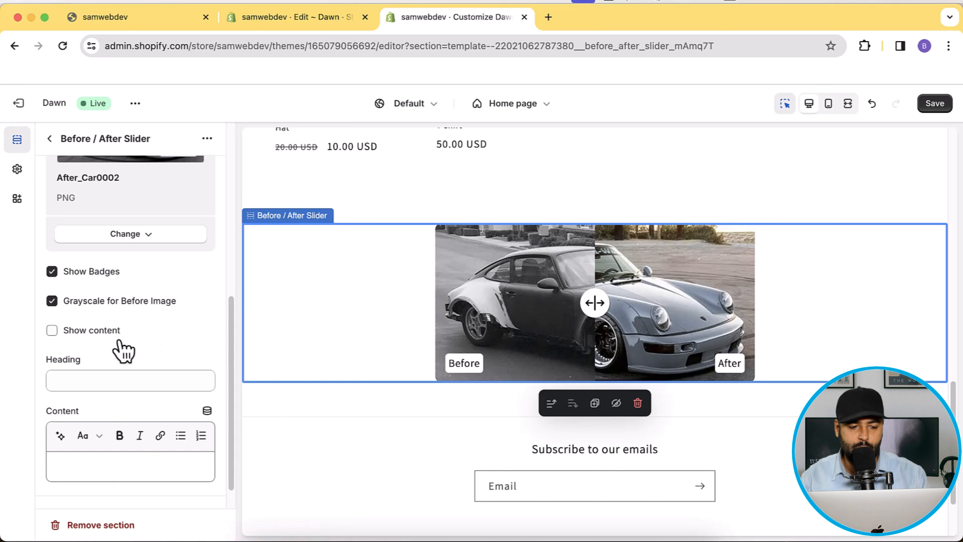
{"action": "scroll", "coordinate": [124, 355], "scroll_direction": "down", "scroll_amount": 1}
{"action": "left_click", "coordinate": [120, 364]}
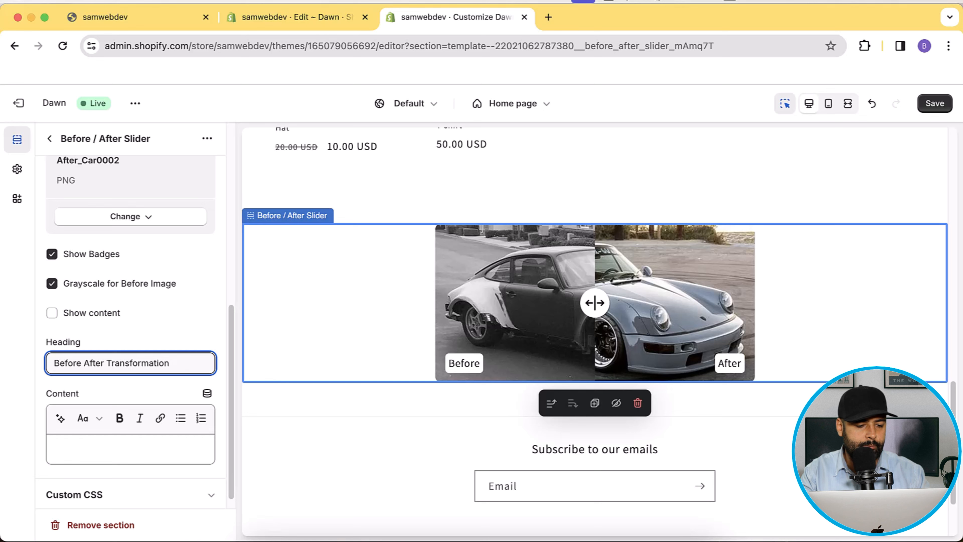
{"action": "key", "text": "Tab"}
{"action": "key", "text": "Tab"}
{"action": "key", "text": "Tab"}
{"action": "key", "text": "Tab"}
{"action": "key", "text": "Tab"}
{"action": "key", "text": "Tab"}
{"action": "key", "text": "Tab"}
{"action": "key", "text": "Tab"}
{"action": "key", "text": "Tab"}
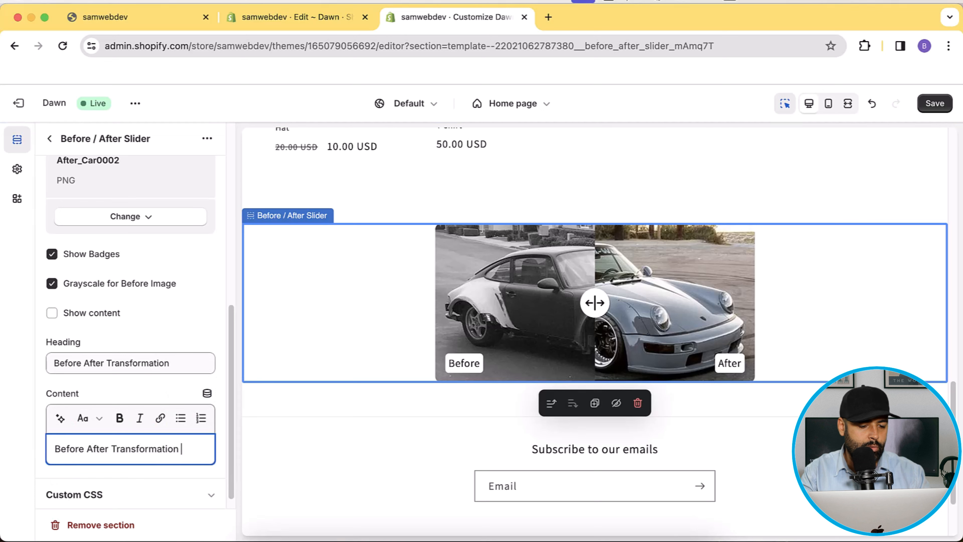
{"action": "type", "text": "y Car"}
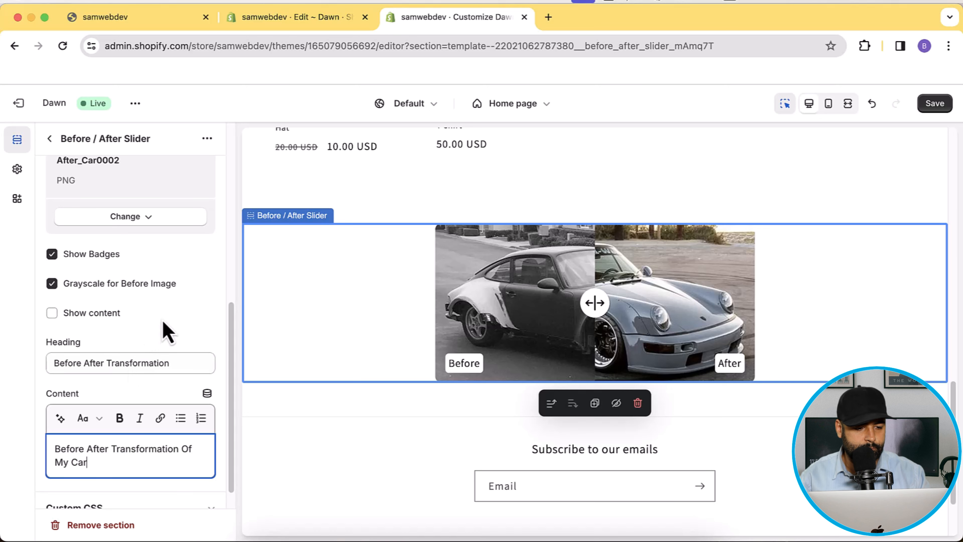
{"action": "left_click", "coordinate": [143, 321]}
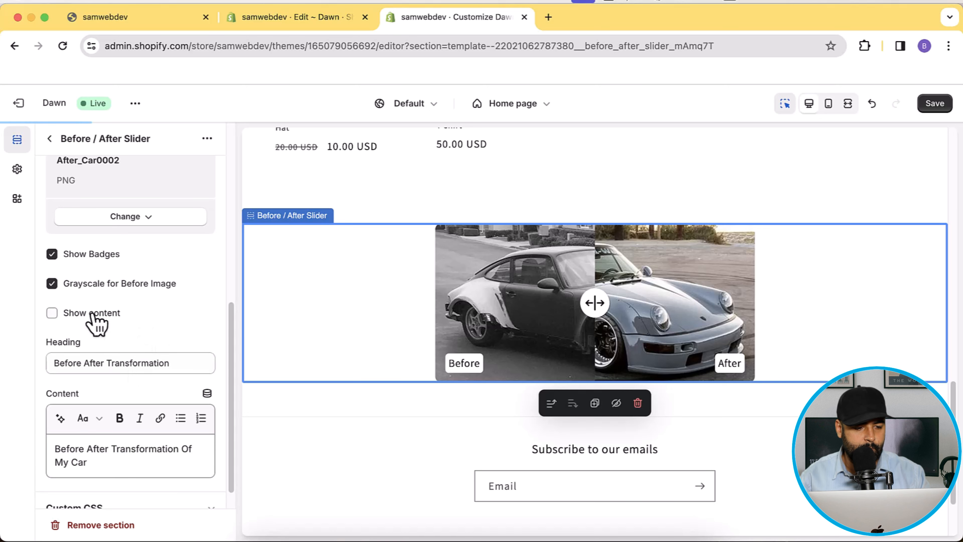
{"action": "left_click", "coordinate": [92, 313]}
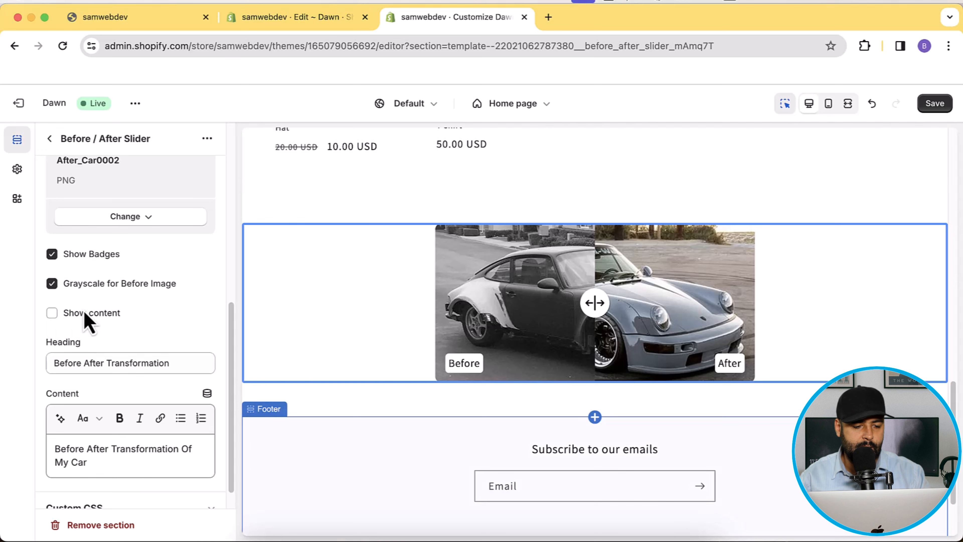
- Switch to mobile preview, save the changes, and slide the before/after divider
{"action": "left_click", "coordinate": [830, 108]}
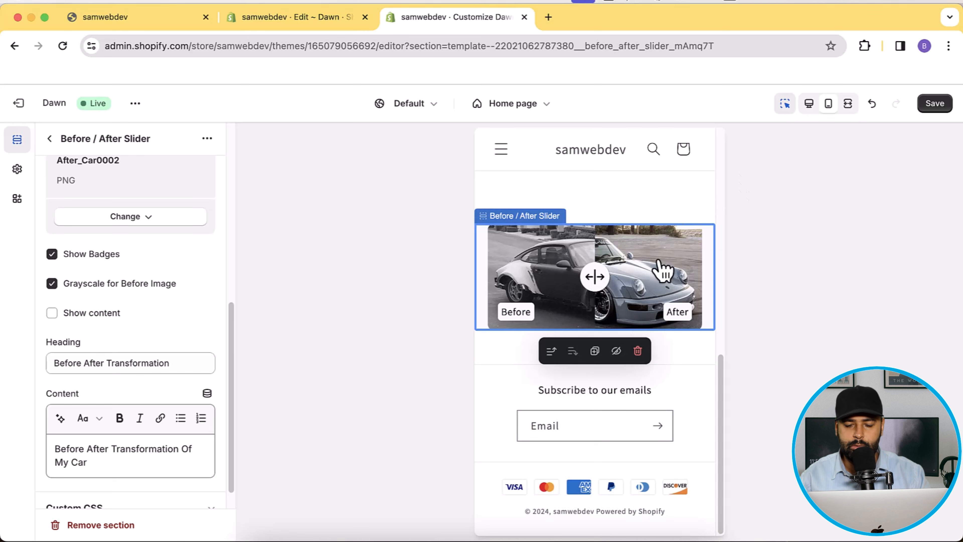
{"action": "left_click", "coordinate": [935, 103]}
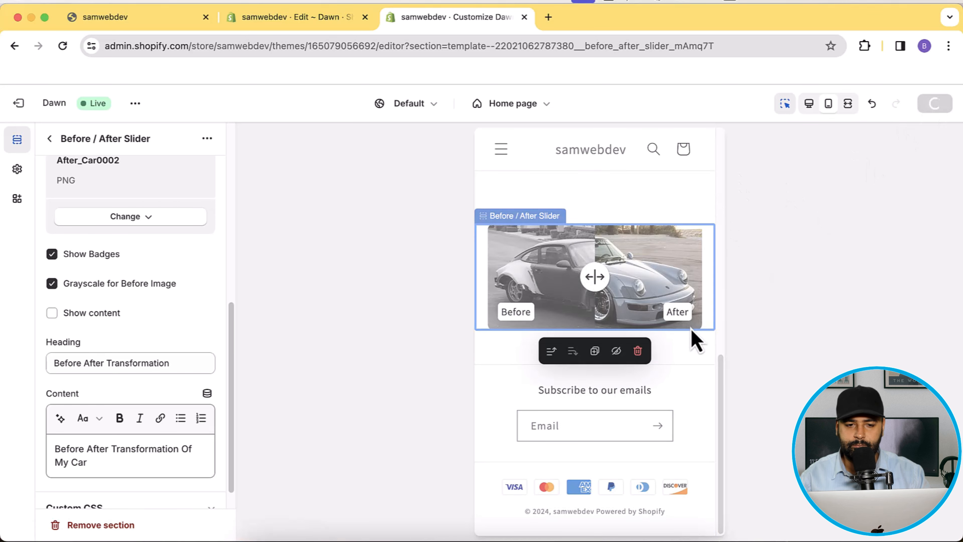
{"action": "mouse_move", "coordinate": [595, 277]}
{"action": "left_mouse_down"}
{"action": "mouse_move", "coordinate": [678, 276]}
{"action": "mouse_move", "coordinate": [521, 292]}
{"action": "mouse_move", "coordinate": [631, 296]}
{"action": "mouse_move", "coordinate": [598, 294]}
{"action": "left_mouse_up"}
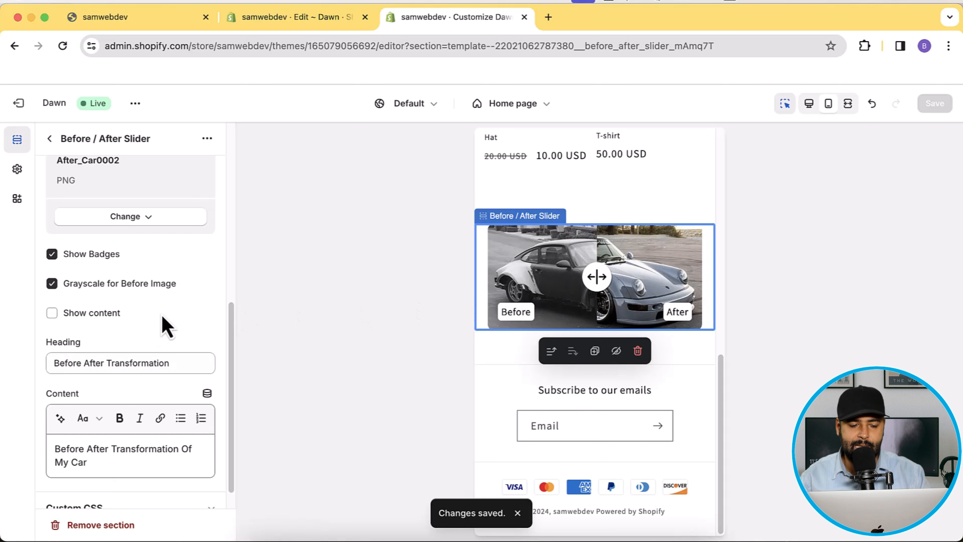
- Turn Show content on to check the mobile layout, then turn it off again
{"action": "left_click", "coordinate": [105, 316]}
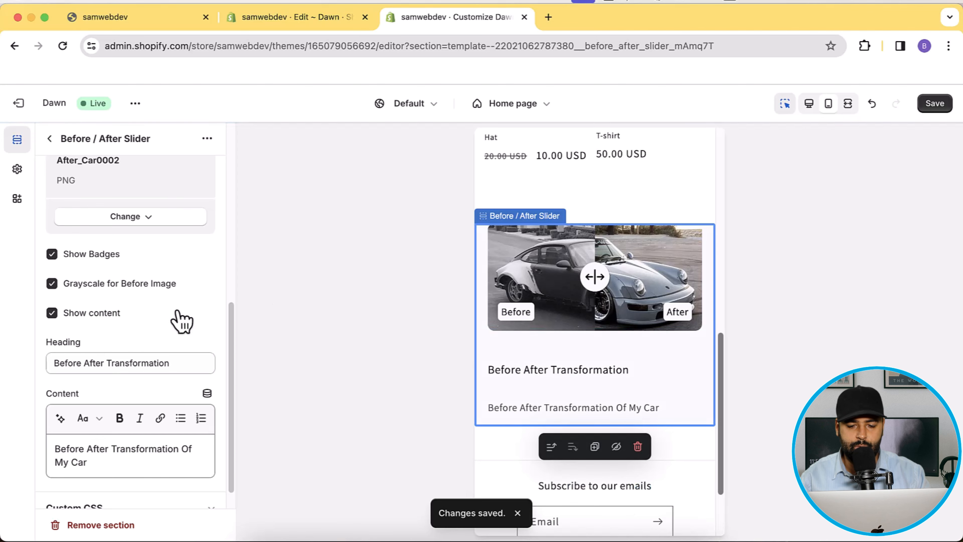
{"action": "scroll", "coordinate": [679, 273], "scroll_direction": "up", "scroll_amount": 1}
{"action": "scroll", "coordinate": [681, 274], "scroll_direction": "down", "scroll_amount": 2}
{"action": "scroll", "coordinate": [682, 280], "scroll_direction": "up", "scroll_amount": 6}
{"action": "scroll", "coordinate": [682, 279], "scroll_direction": "down", "scroll_amount": 6}
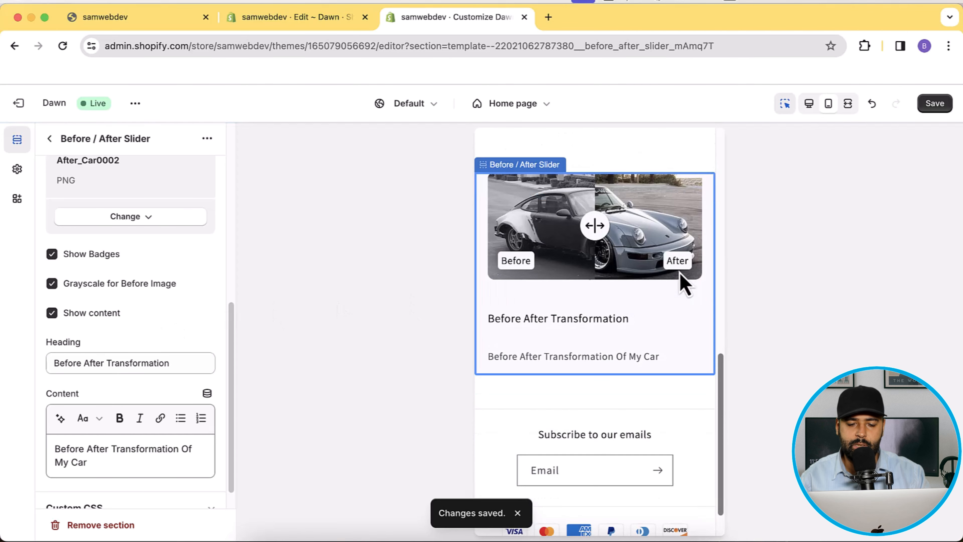
{"action": "left_click", "coordinate": [106, 320]}
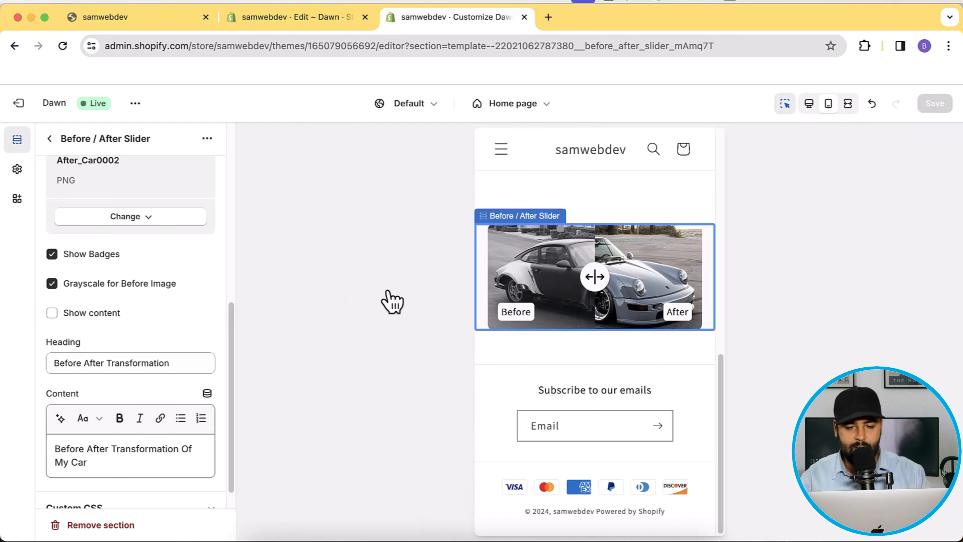
{"action": "scroll", "coordinate": [654, 275], "scroll_direction": "up", "scroll_amount": 1}
{"action": "scroll", "coordinate": [654, 276], "scroll_direction": "down", "scroll_amount": 1}
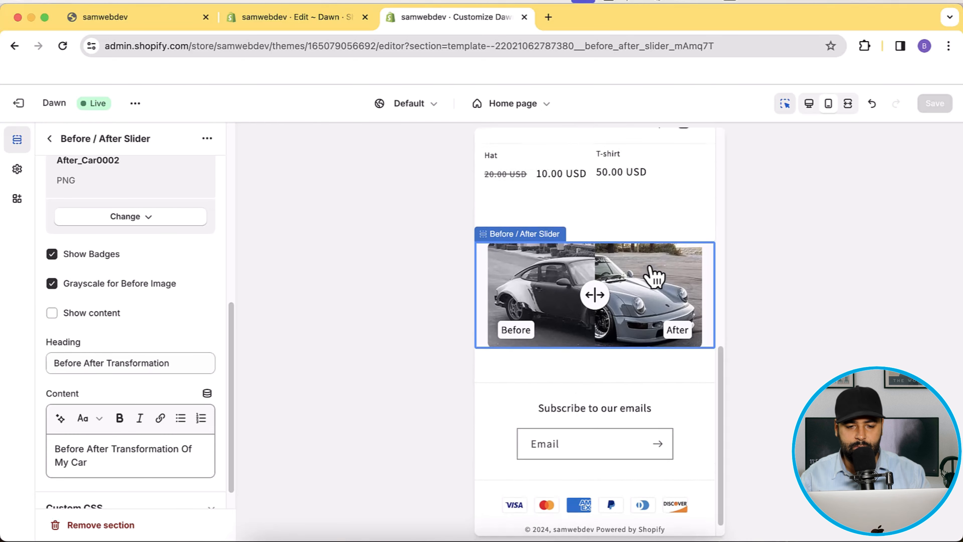